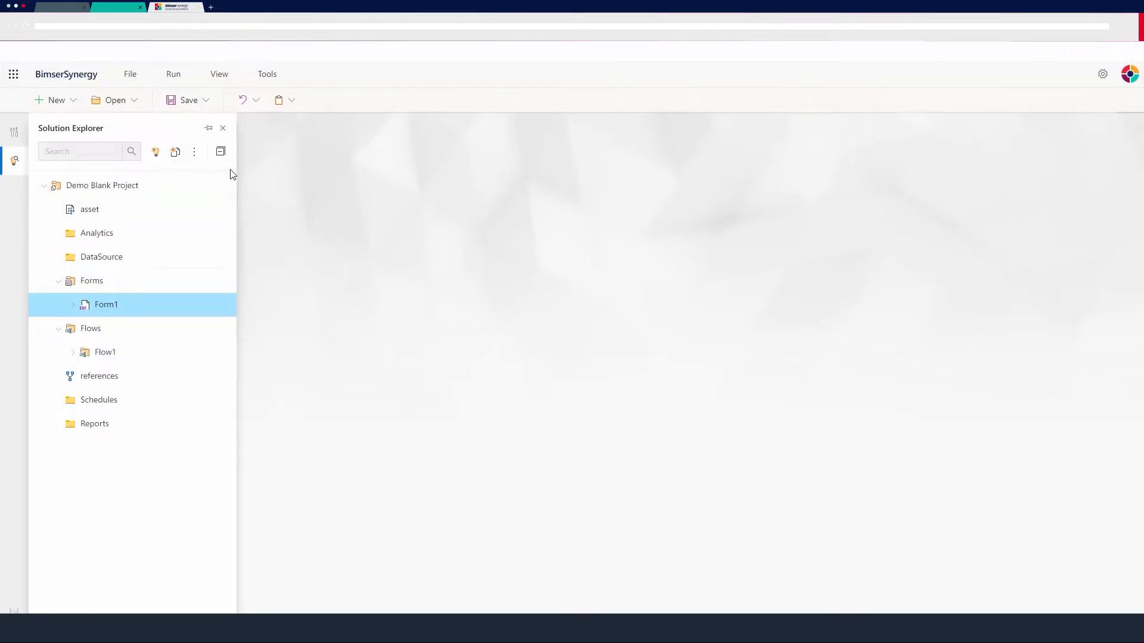
# Step: Open Form1 from the project's forms and review its general appearance and behavior properties
pyautogui.click(110, 306)
pyautogui.doubleClick(110, 306)
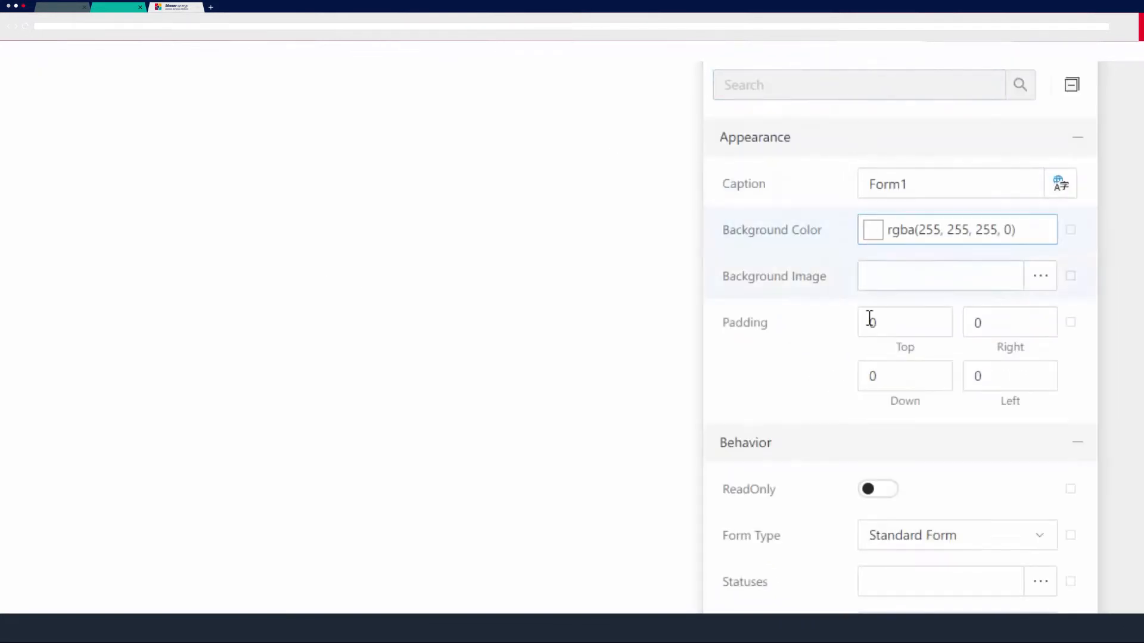
pyautogui.scroll(-3, 856, 192)
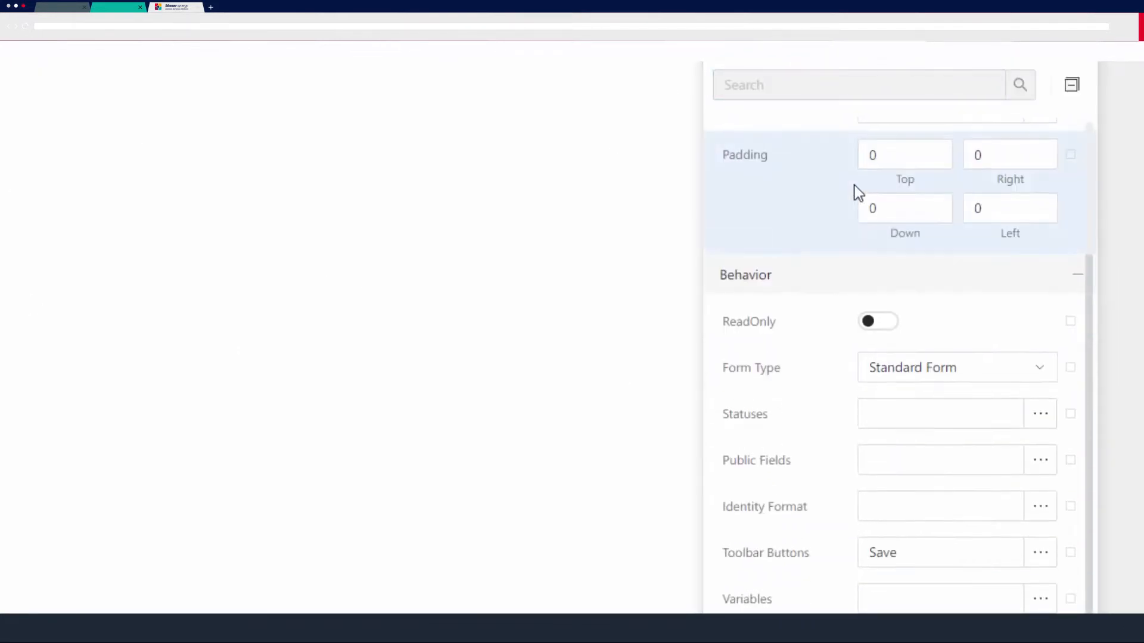
pyautogui.scroll(3, 855, 192)
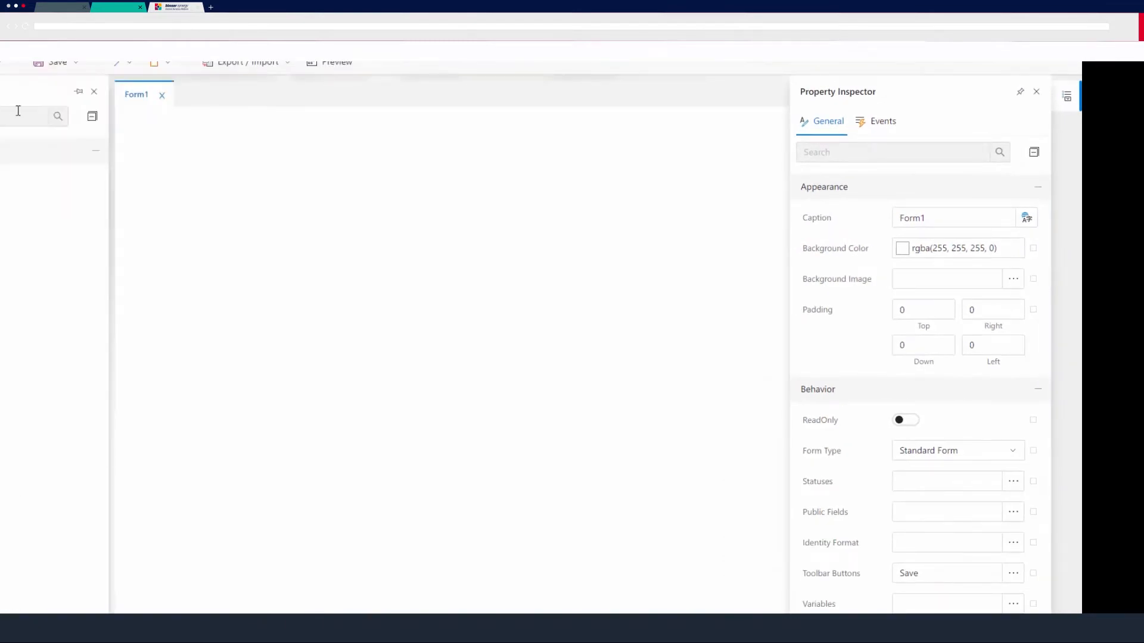
# Step: Examine the standard and advanced form controls offered in the Toolbox
pyautogui.moveTo(103, 263); pyautogui.dragTo(103, 358)
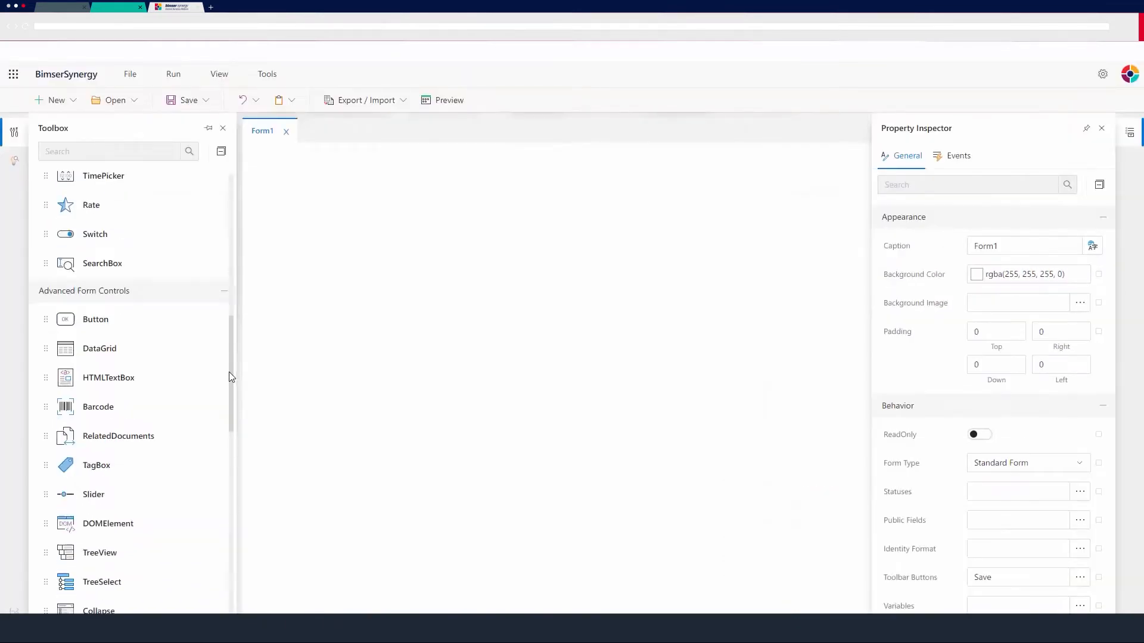
pyautogui.moveTo(231, 376); pyautogui.dragTo(237, 199)
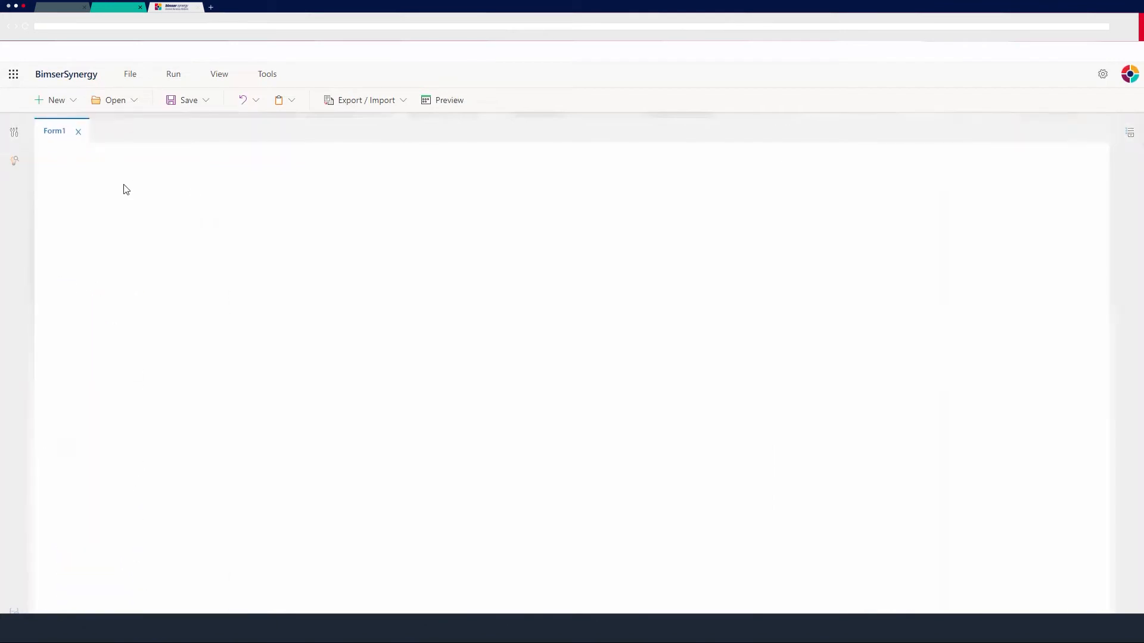
pyautogui.click(14, 132)
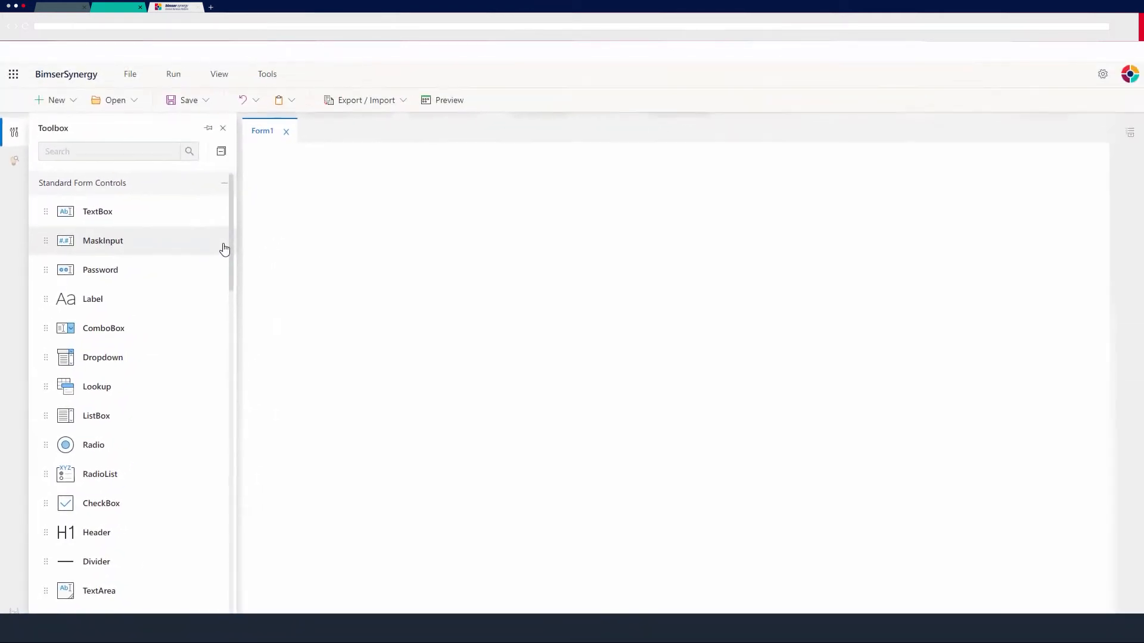
pyautogui.scroll(-1, 233, 237)
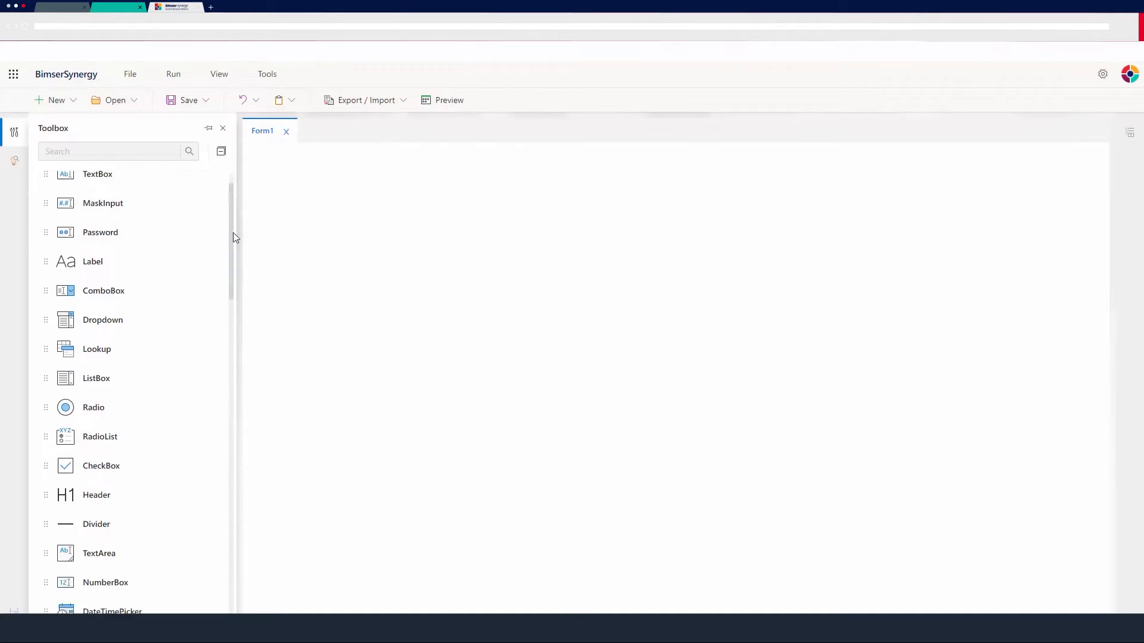
pyautogui.scroll(-1, 233, 237)
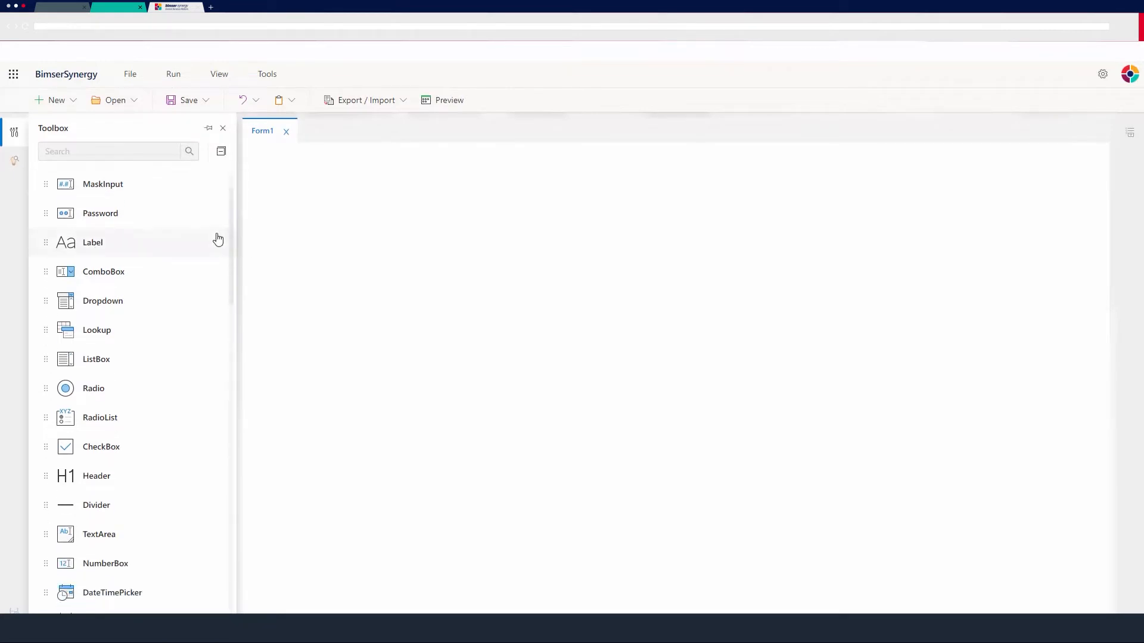
pyautogui.scroll(-1, 231, 249)
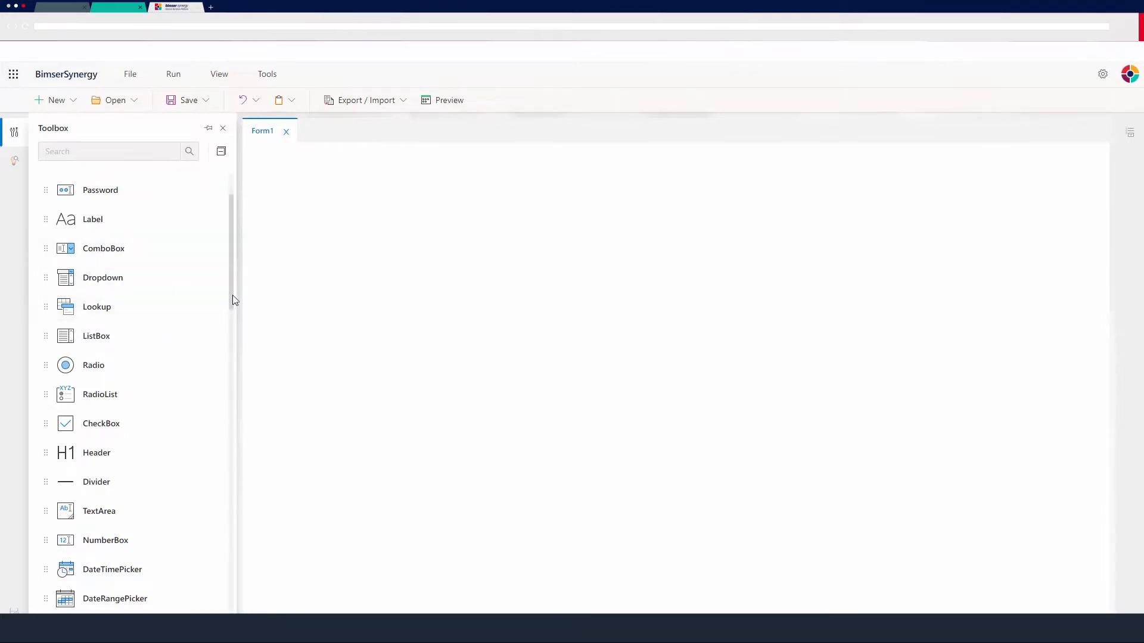
pyautogui.scroll(-1, 230, 294)
pyautogui.scroll(-2, 233, 299)
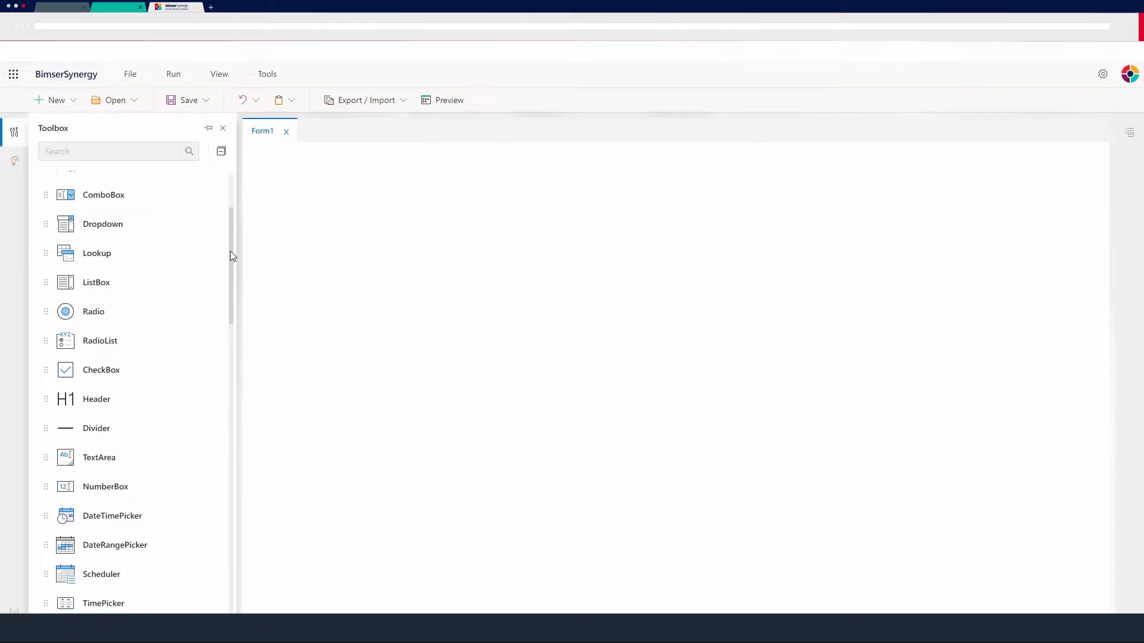
pyautogui.moveTo(229, 251); pyautogui.dragTo(233, 276)
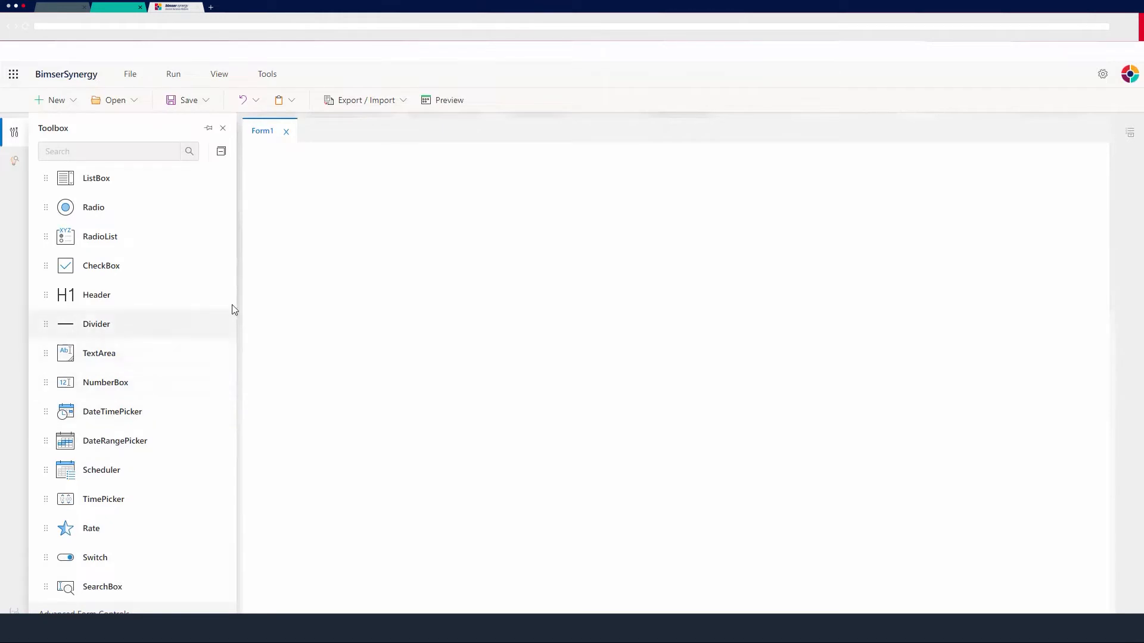
# Step: Add a Rate, a Switch and a SearchBox control to Form1, stacked in that order
pyautogui.scroll(-3, 231, 298)
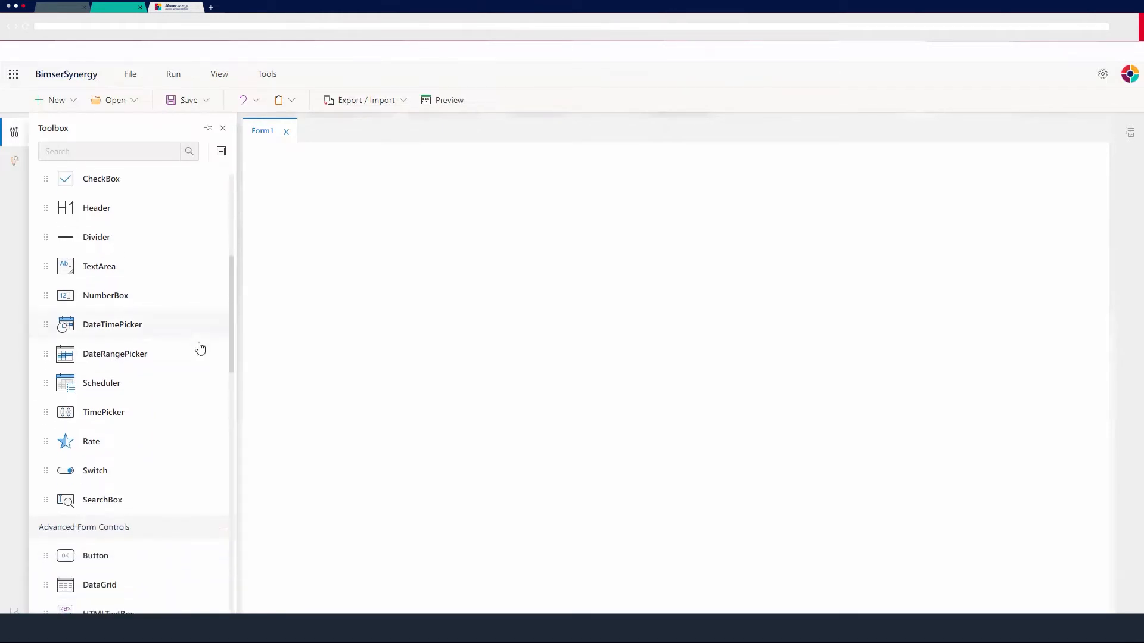
pyautogui.moveTo(90, 440); pyautogui.dragTo(352, 174)
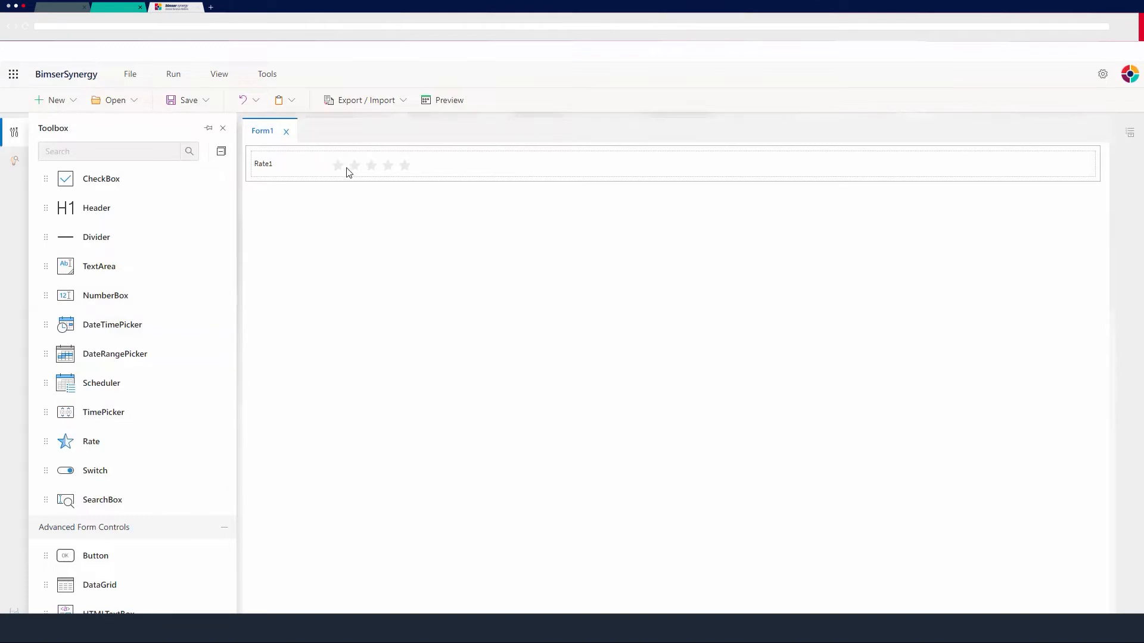
pyautogui.moveTo(107, 463); pyautogui.dragTo(349, 199)
pyautogui.moveTo(108, 506); pyautogui.dragTo(327, 258)
# Step: Add a DataGrid from the advanced form controls below the SearchBox
pyautogui.scroll(-2, 119, 417)
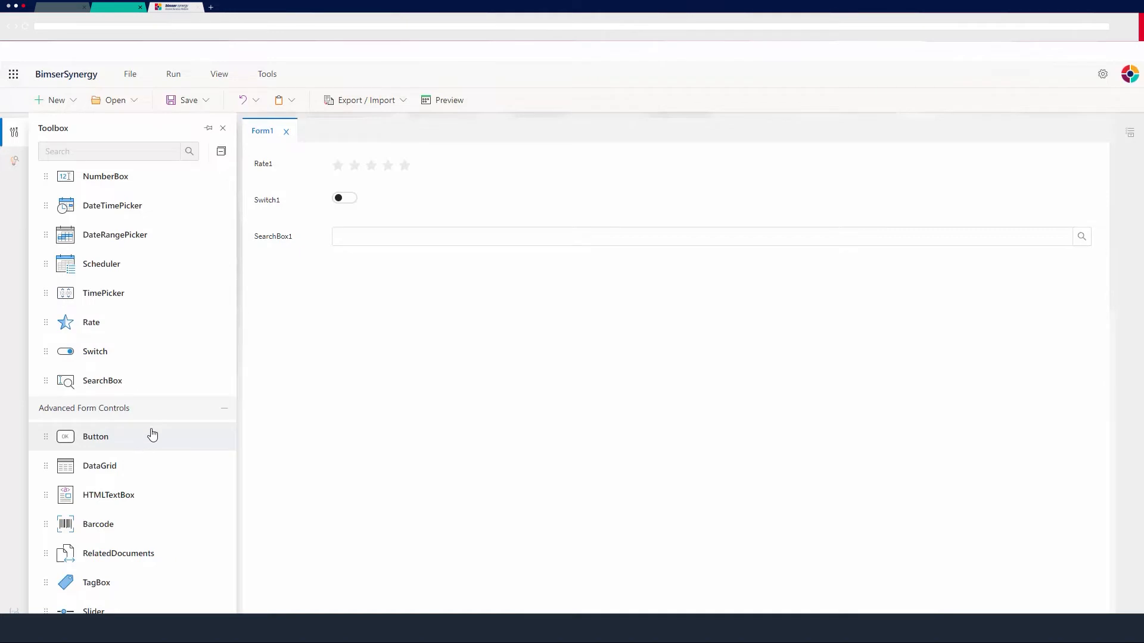
pyautogui.scroll(-2, 159, 413)
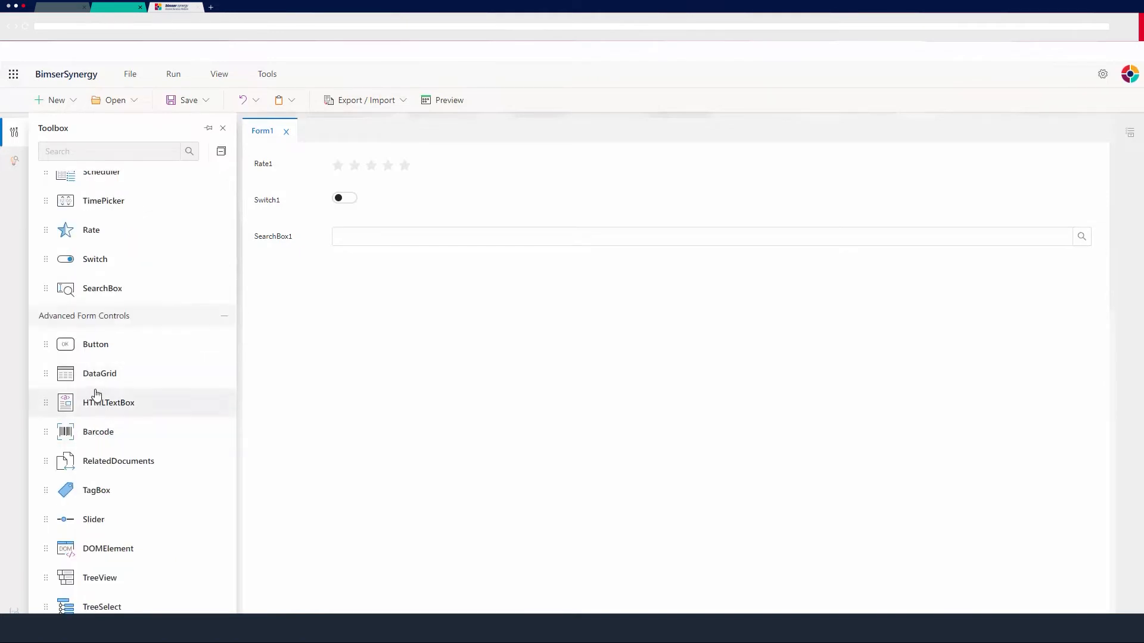
pyautogui.moveTo(108, 377); pyautogui.dragTo(392, 270)
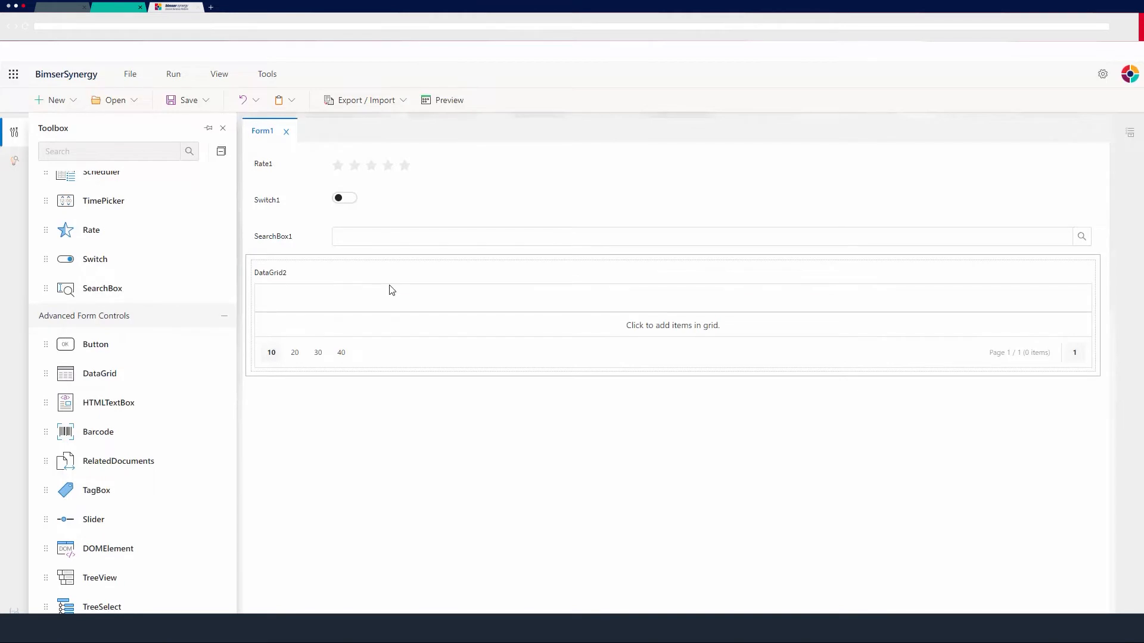
# Step: Set the DataGrid's datasource type to Dynamic and close the Property Inspector
pyautogui.click(388, 267)
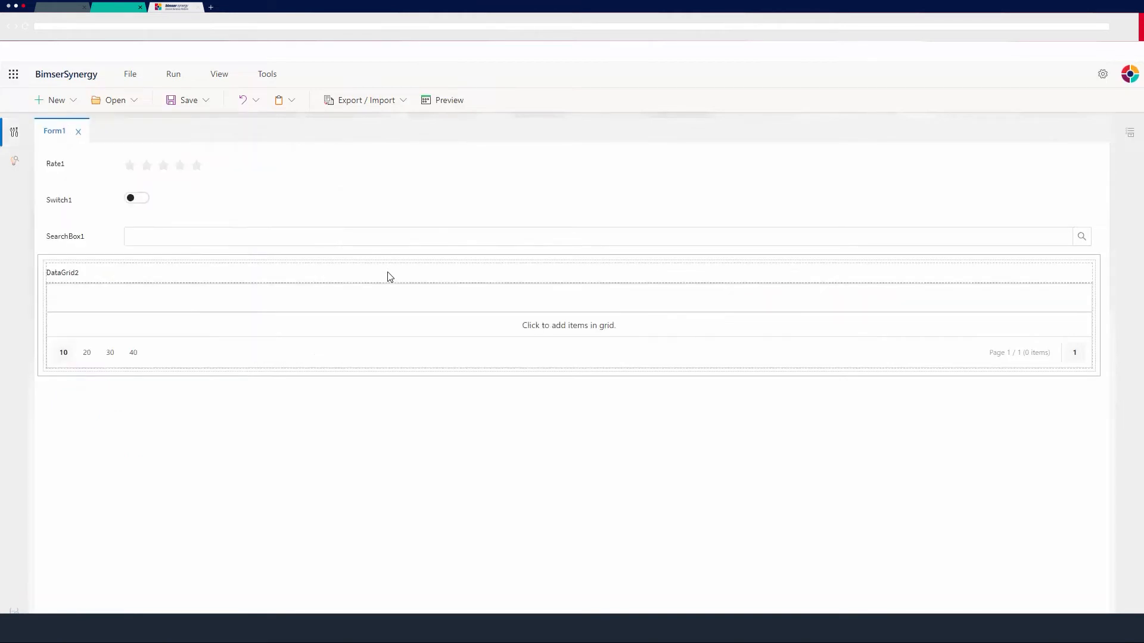
pyautogui.scroll(-1, 1001, 350)
pyautogui.scroll(-4, 1001, 350)
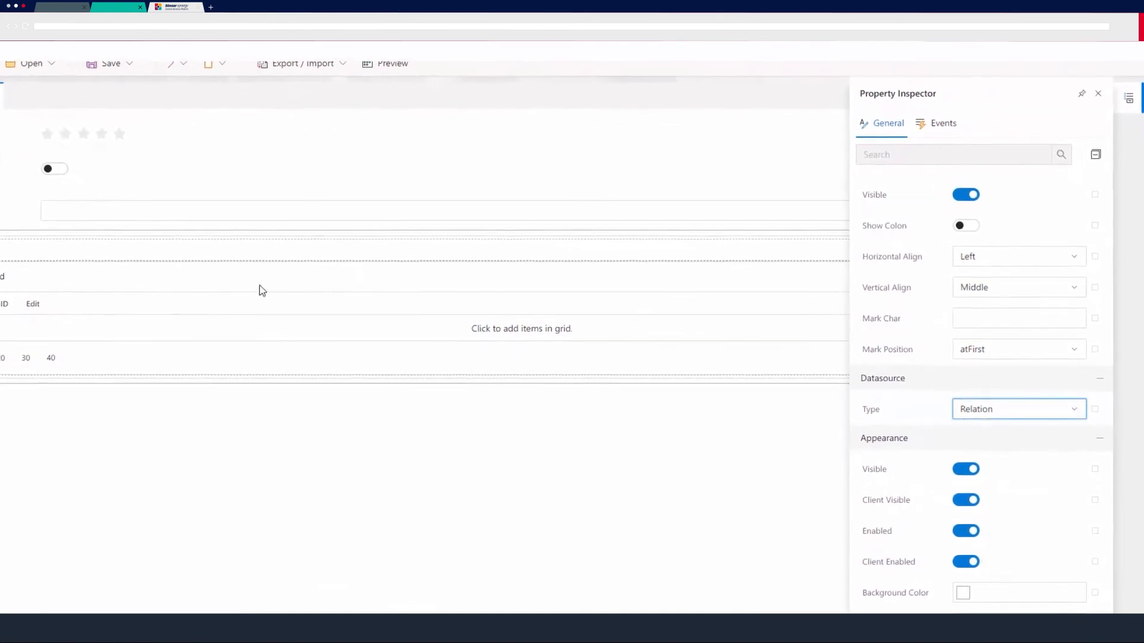
pyautogui.click(1070, 414)
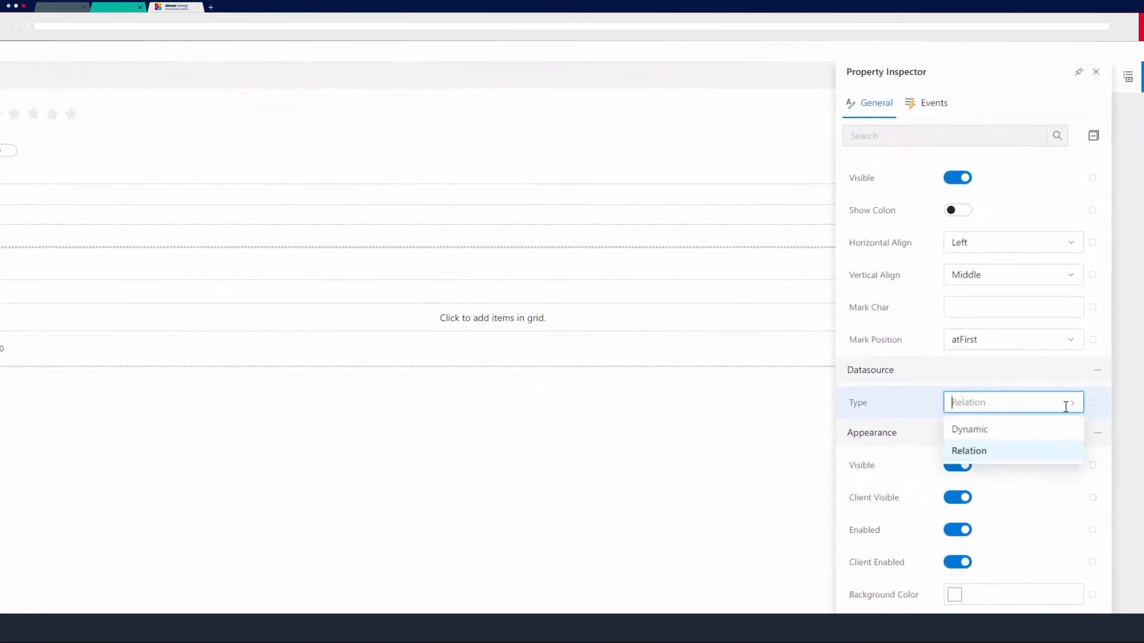
pyautogui.click(1011, 430)
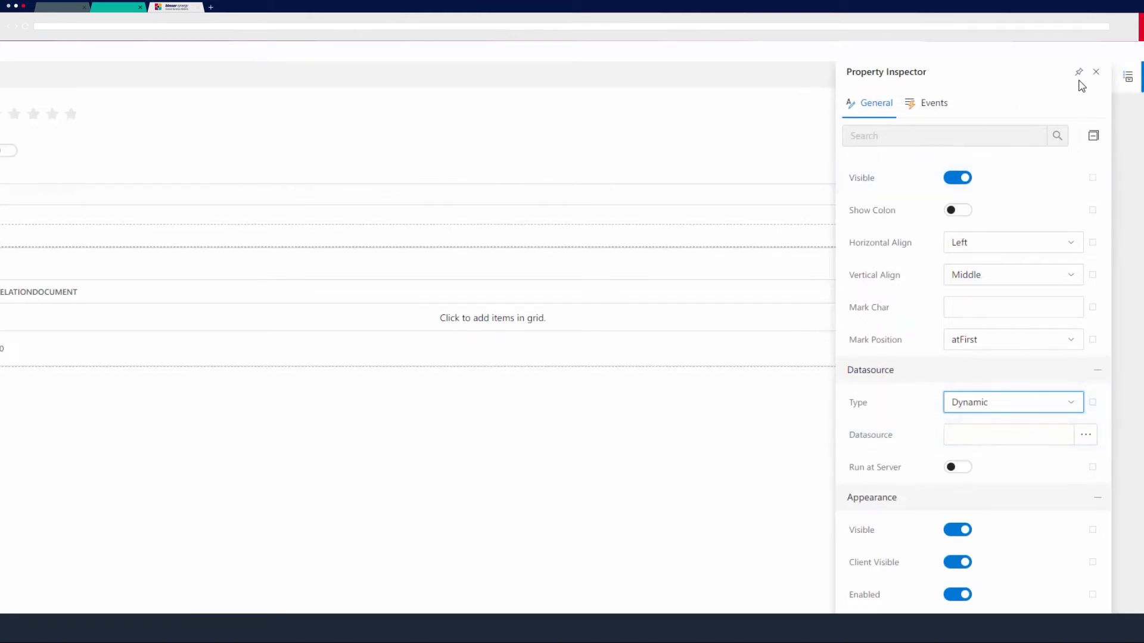
pyautogui.click(1096, 72)
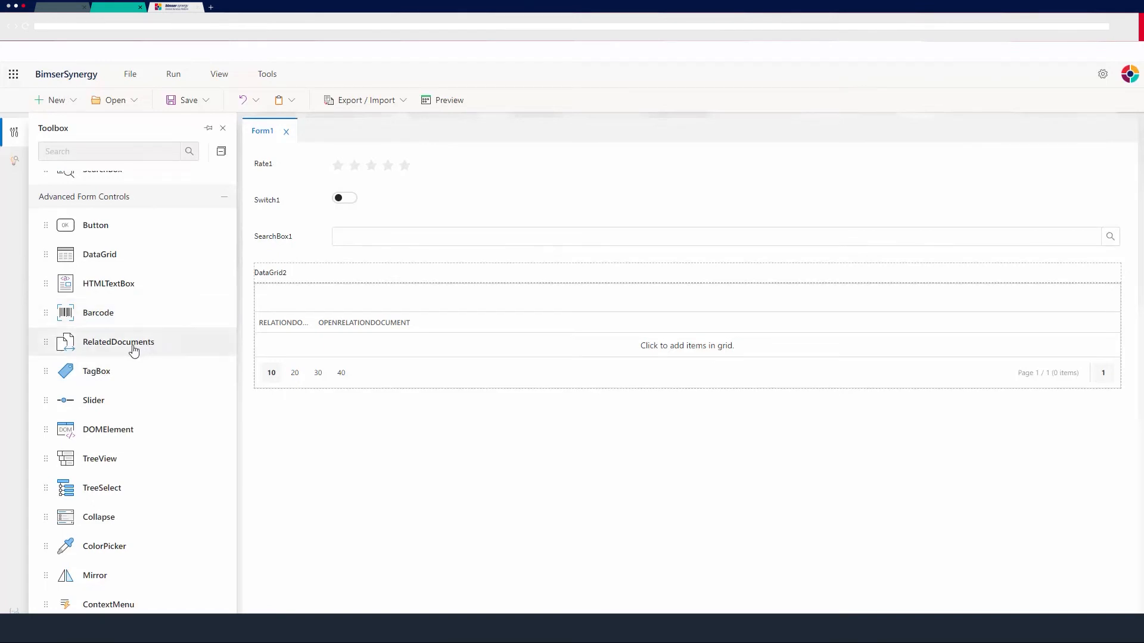
# Step: Add a RelatedDocuments control below the DataGrid and a Column container beside the SearchBox
pyautogui.moveTo(107, 349); pyautogui.dragTo(348, 415)
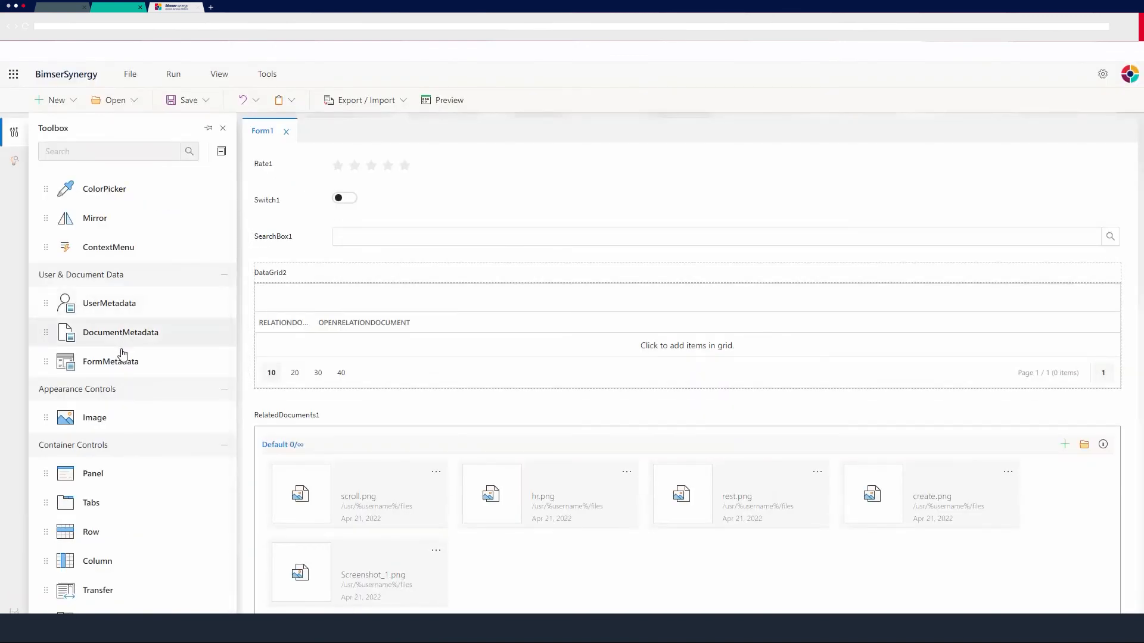
pyautogui.scroll(-1, 109, 380)
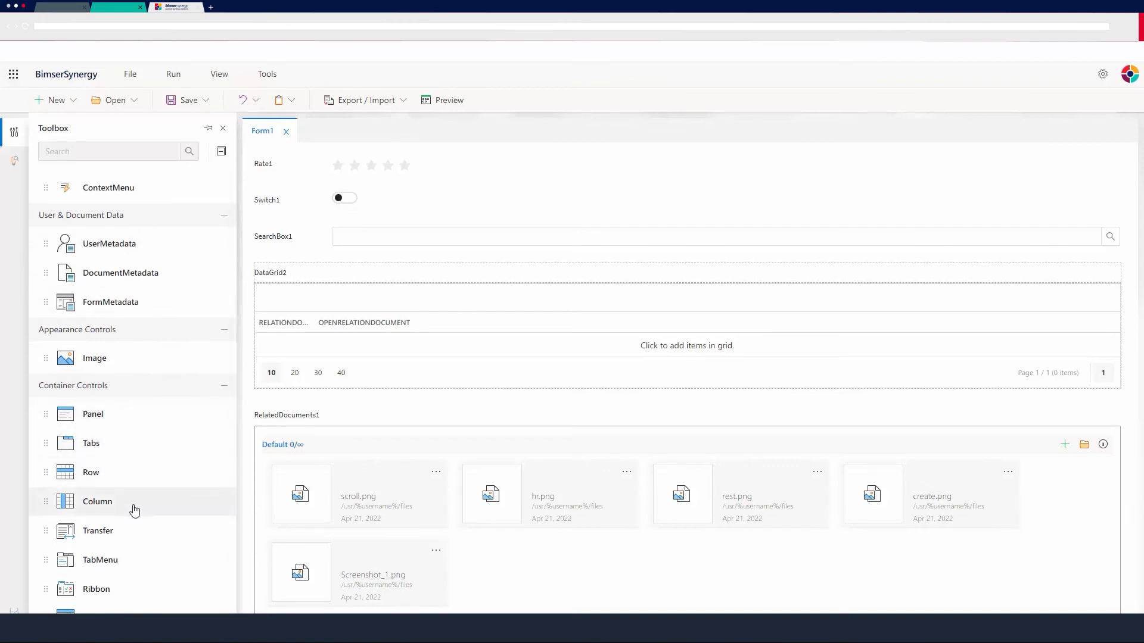
pyautogui.moveTo(117, 503); pyautogui.dragTo(667, 253)
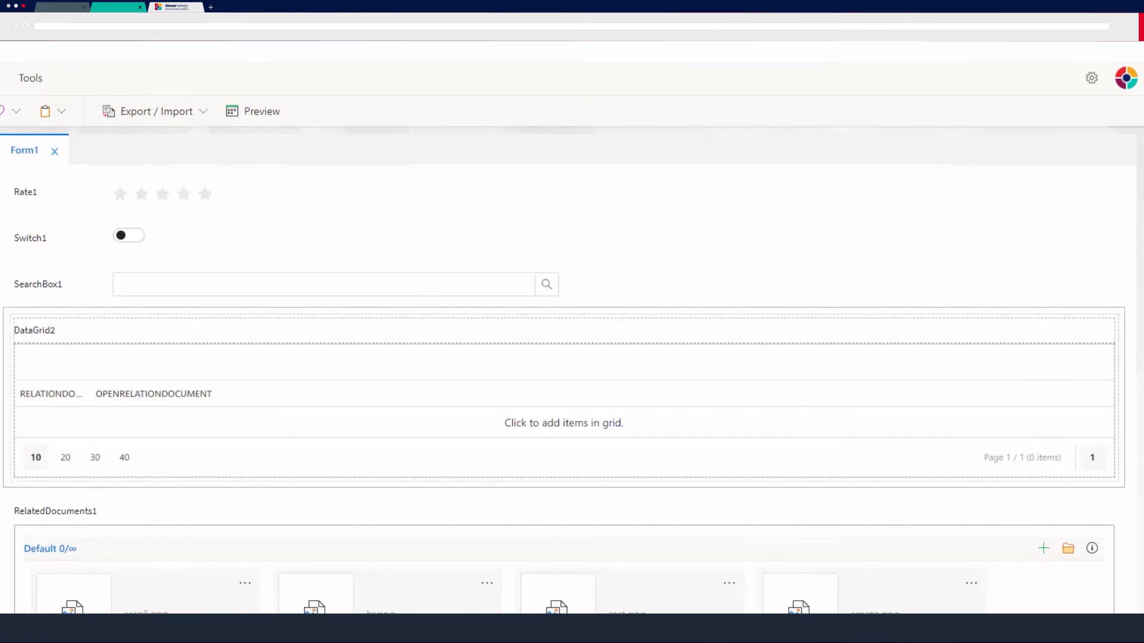
# Step: Add a Chart and a LineChart below the RelatedDocuments control
pyautogui.scroll(-1, 140, 587)
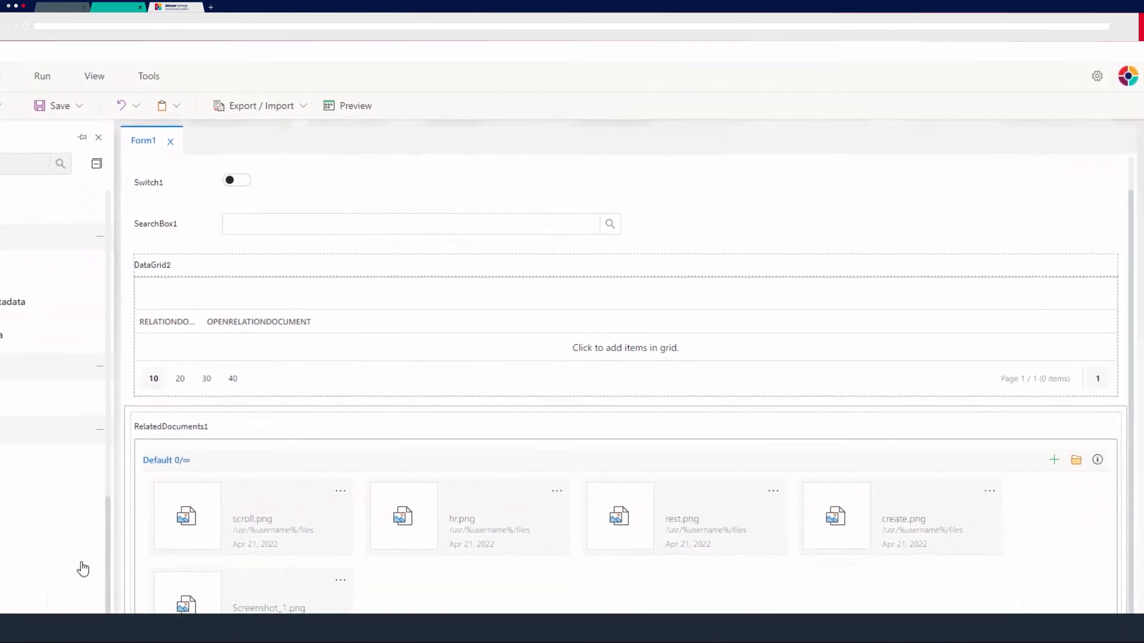
pyautogui.scroll(-4, 85, 563)
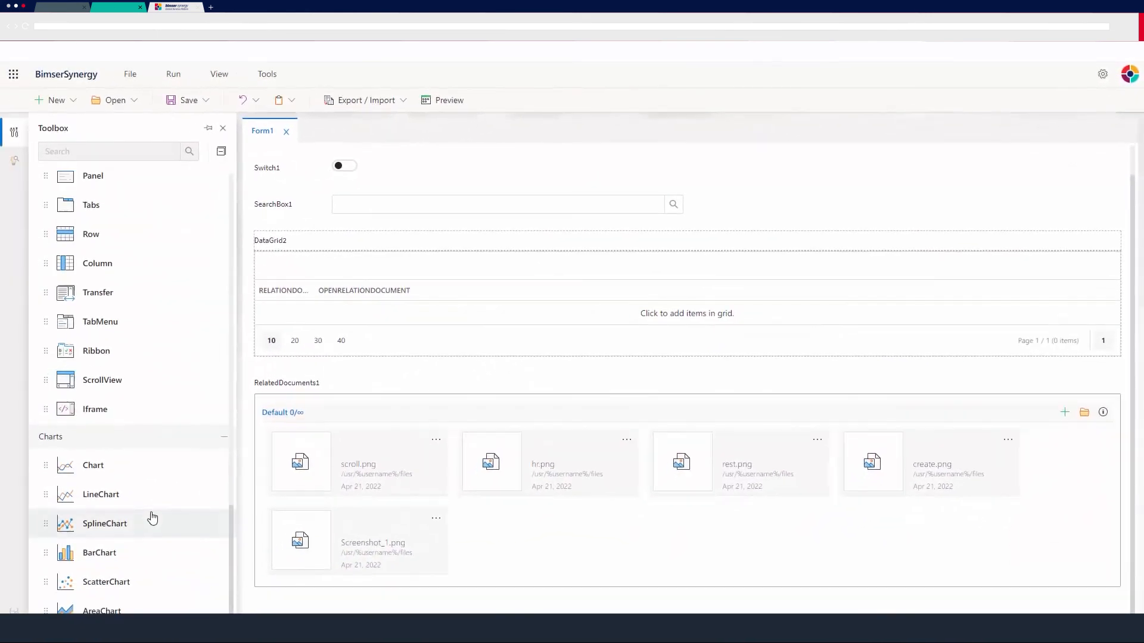
pyautogui.scroll(-1, 148, 518)
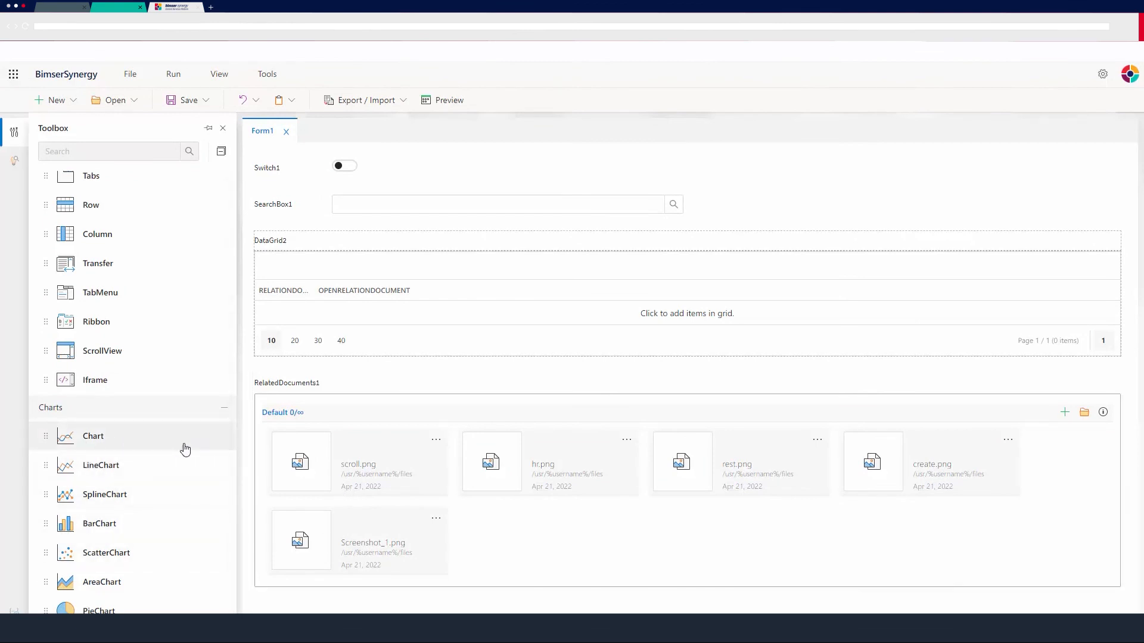
pyautogui.moveTo(117, 435); pyautogui.dragTo(501, 566)
pyautogui.scroll(-5, 500, 566)
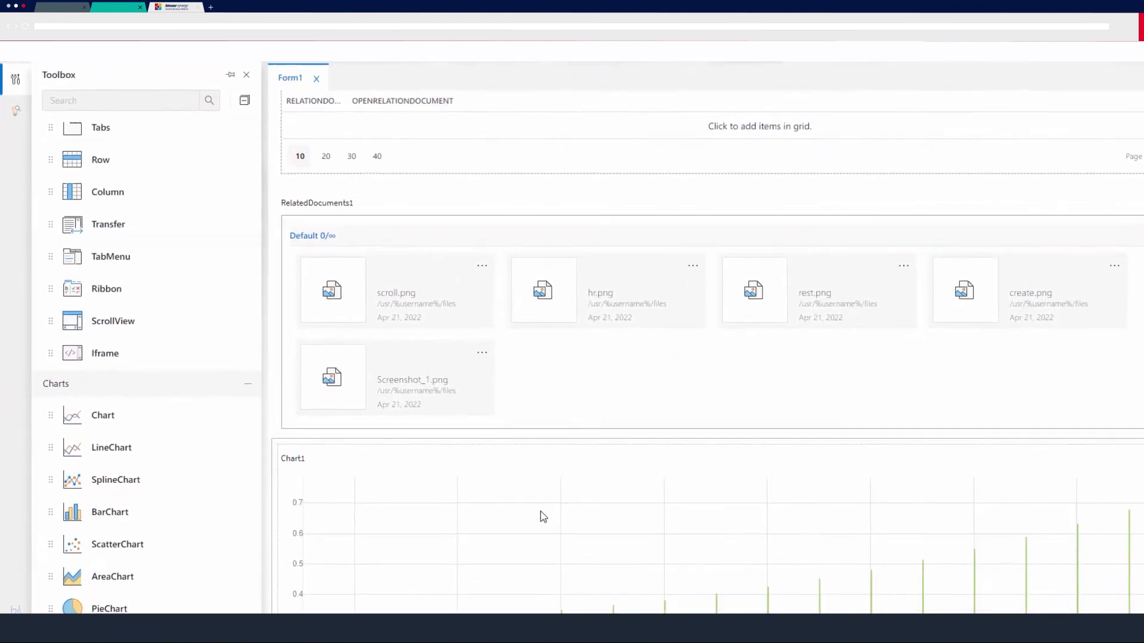
pyautogui.moveTo(96, 442); pyautogui.dragTo(655, 601)
pyautogui.scroll(-5, 605, 572)
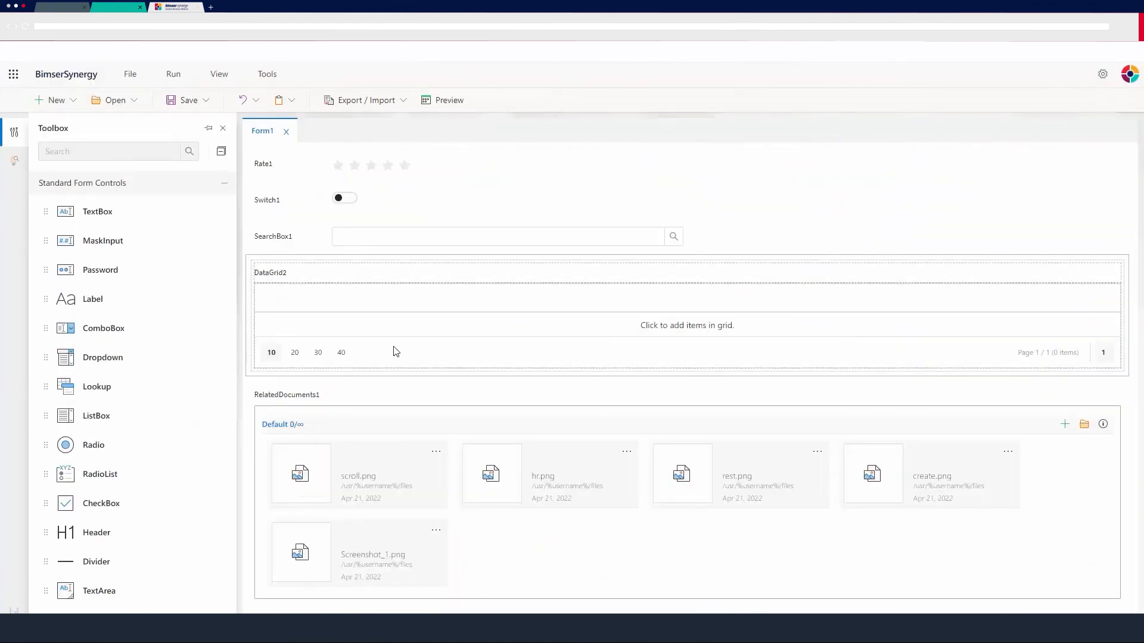
# Step: Preview the form and try its controls by giving Rate1 five stars and turning on Switch1
pyautogui.click(452, 101)
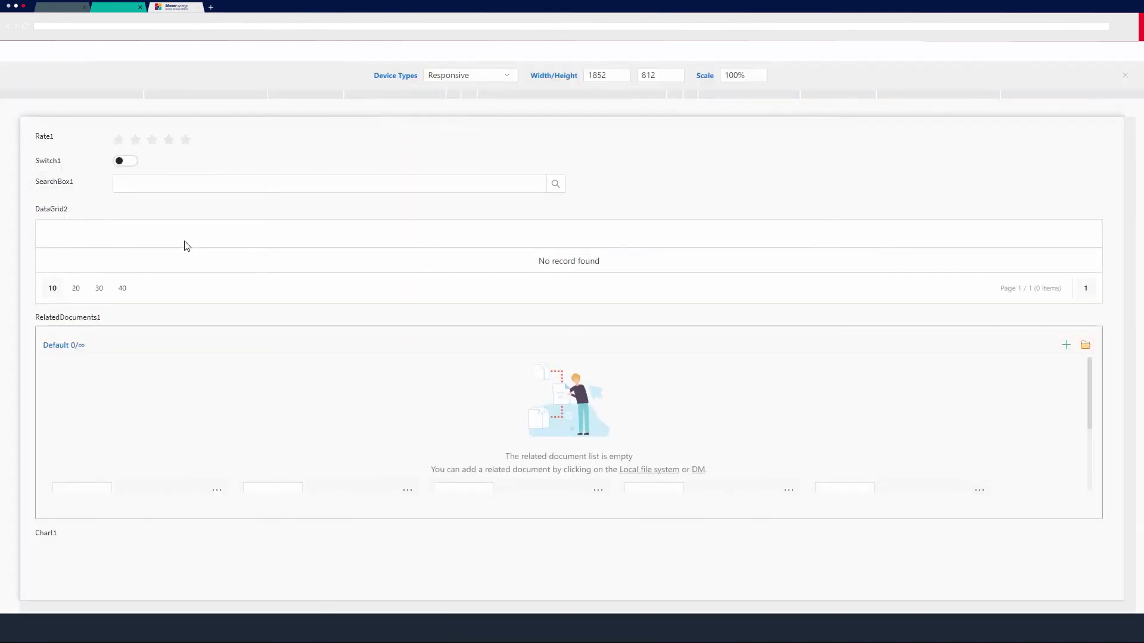
pyautogui.click(234, 183)
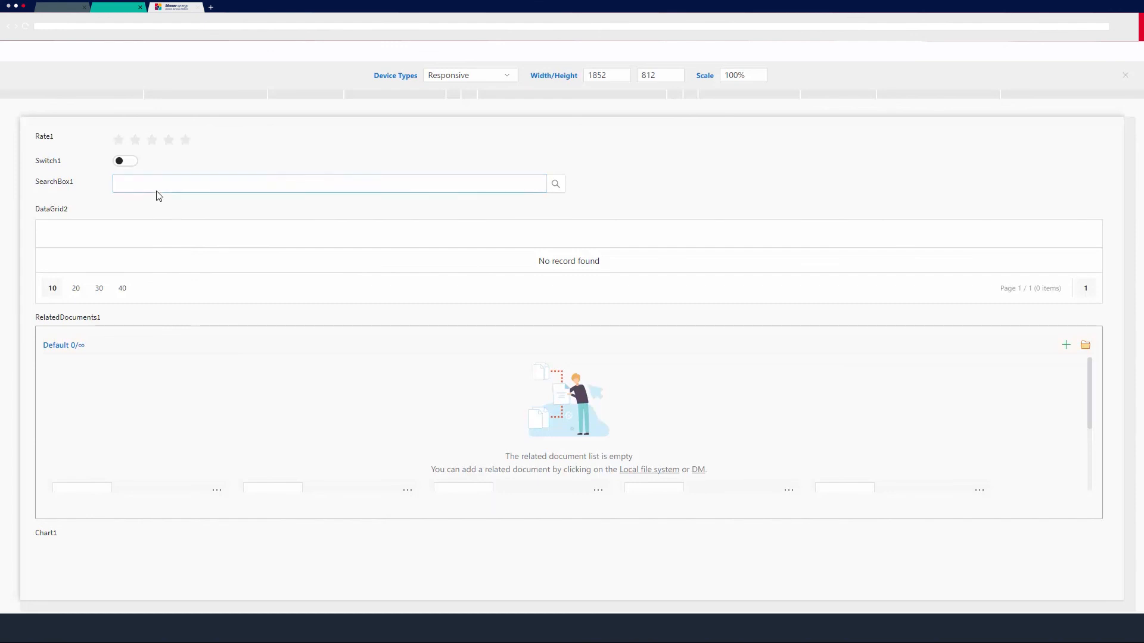
pyautogui.click(185, 139)
pyautogui.click(132, 162)
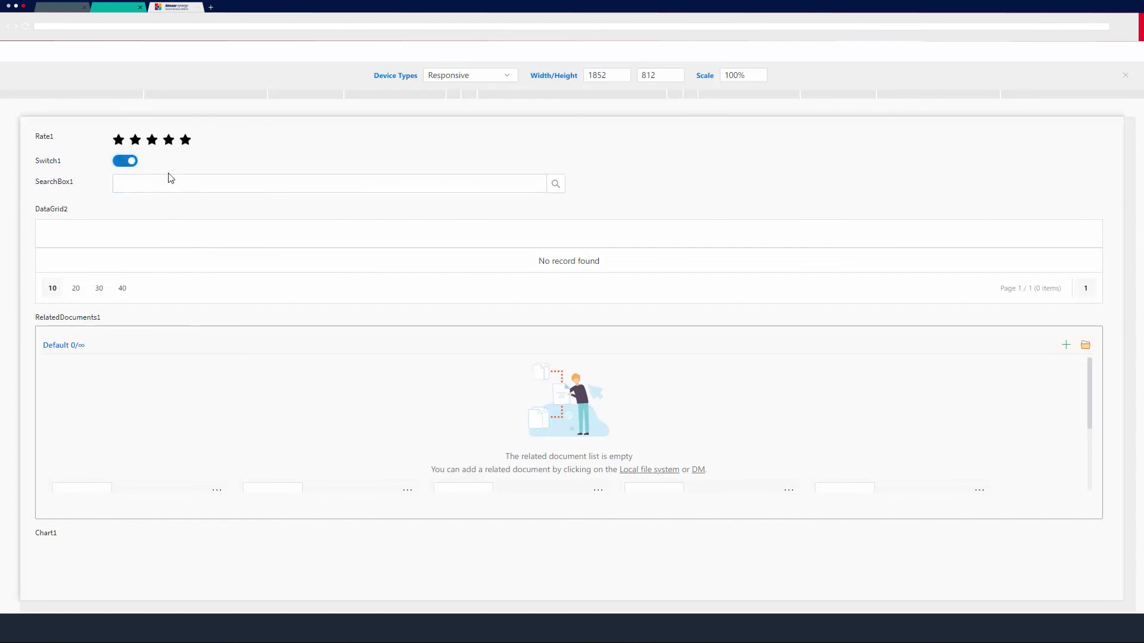